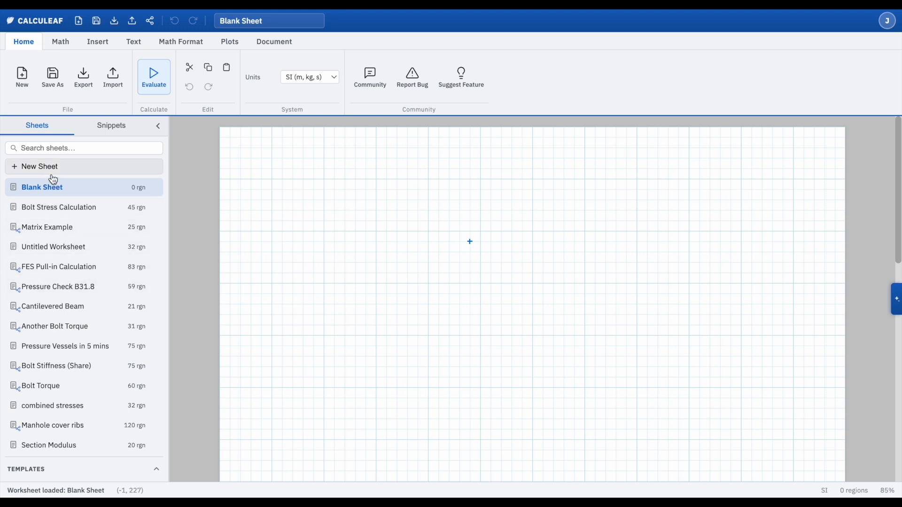
- Search the saved sheets for "pres" and clear the search
{"action": "left_click", "coordinate": [47, 149]}
{"action": "type", "text": "pressu"}
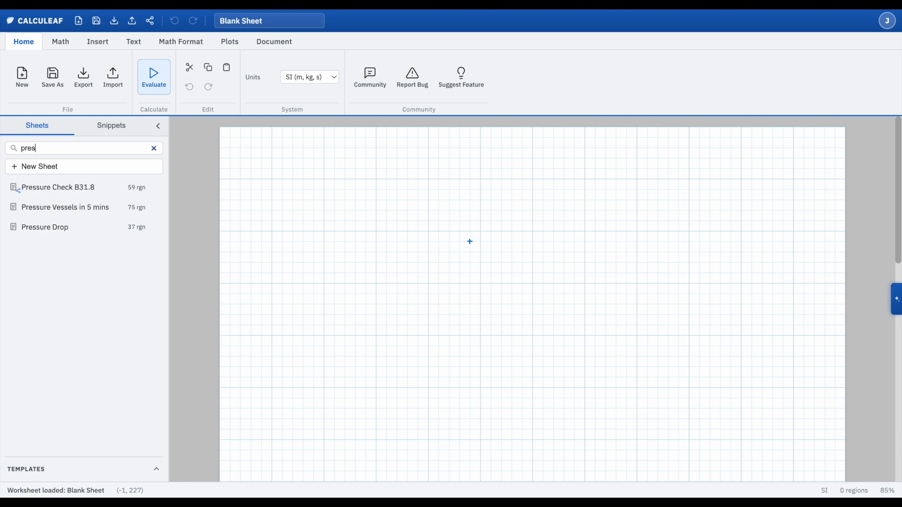
{"action": "key", "text": "BackSpace"}
{"action": "key", "text": "BackSpace"}
{"action": "key", "text": "BackSpace"}
{"action": "key", "text": "BackSpace"}
{"action": "key", "text": "BackSpace"}
{"action": "key", "text": "BackSpace"}
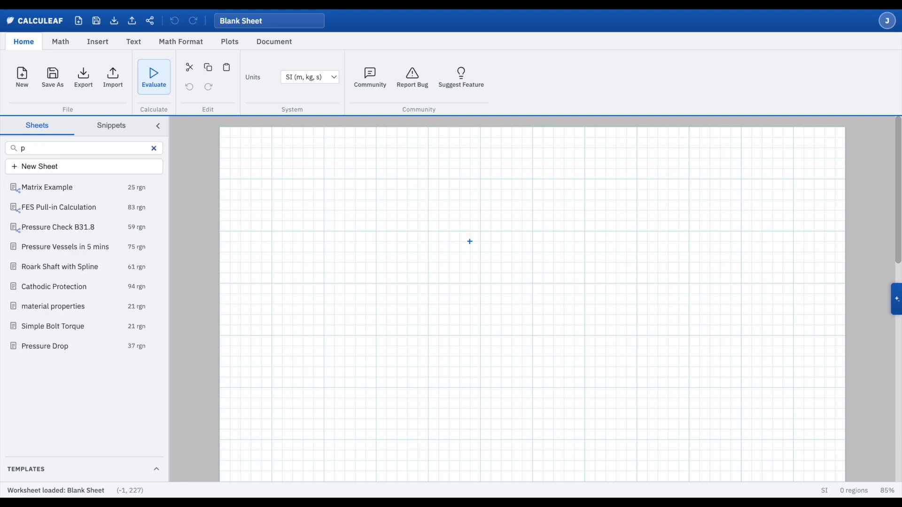
- Look through the saved templates and the snippets library, and return to the list of sheets
{"action": "left_click", "coordinate": [37, 474]}
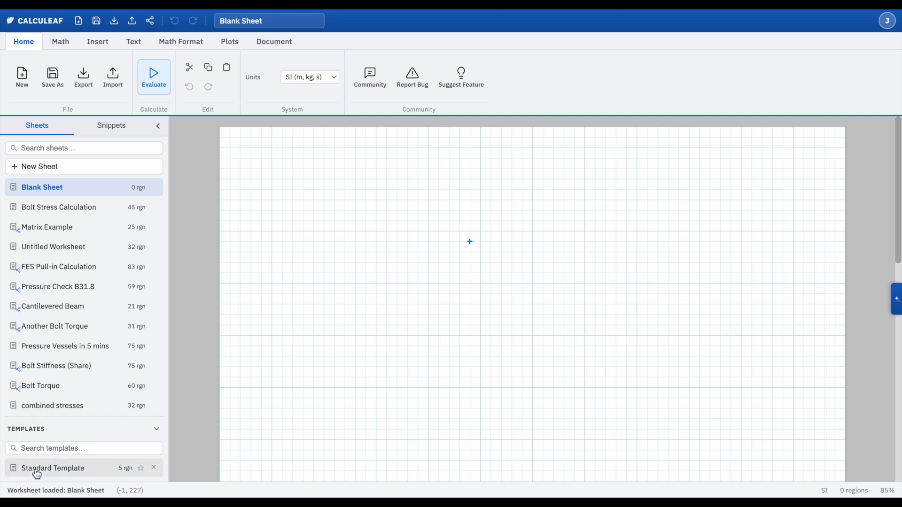
{"action": "left_click", "coordinate": [40, 431]}
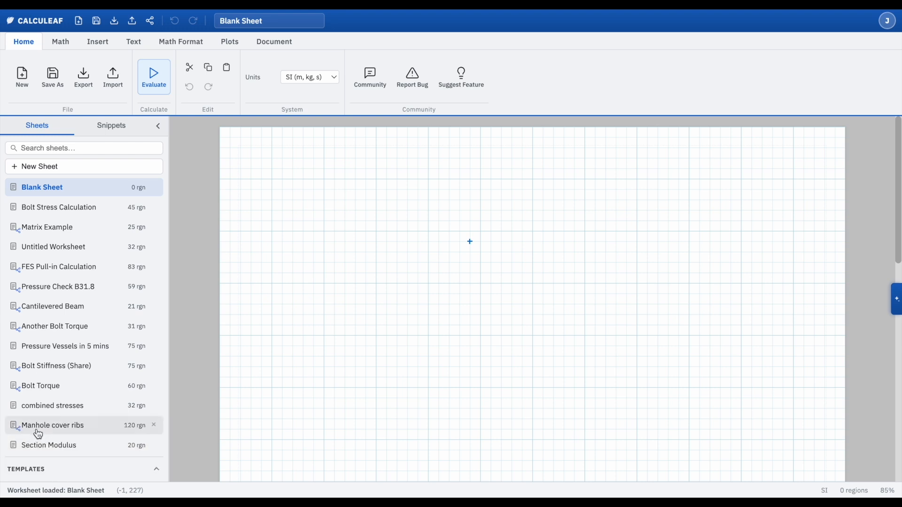
{"action": "left_click", "coordinate": [113, 126]}
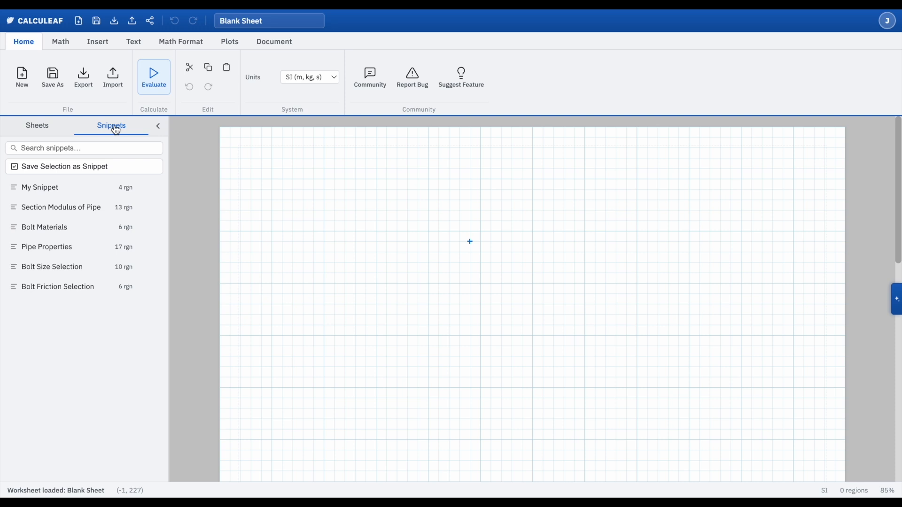
{"action": "left_click", "coordinate": [47, 128]}
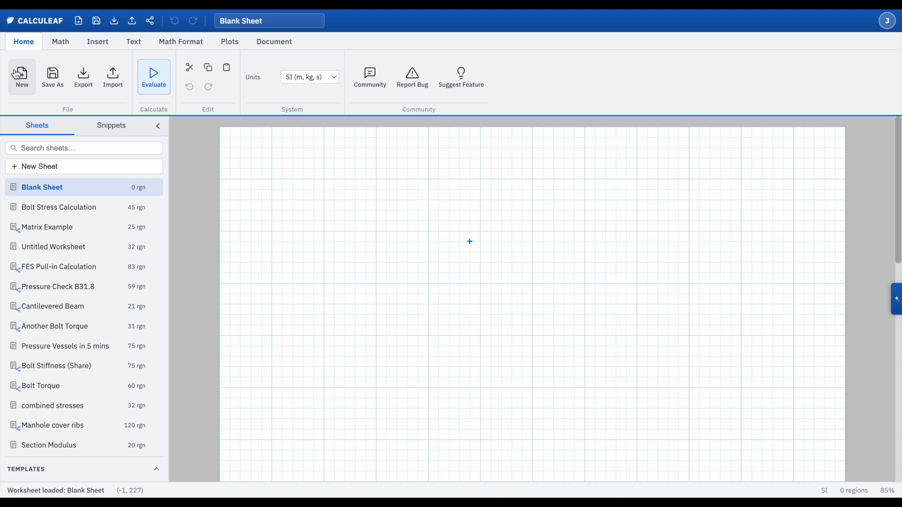
- Examine the available math, insert, text, math format, plot and document tools, and return to the home tools
{"action": "left_click", "coordinate": [68, 49]}
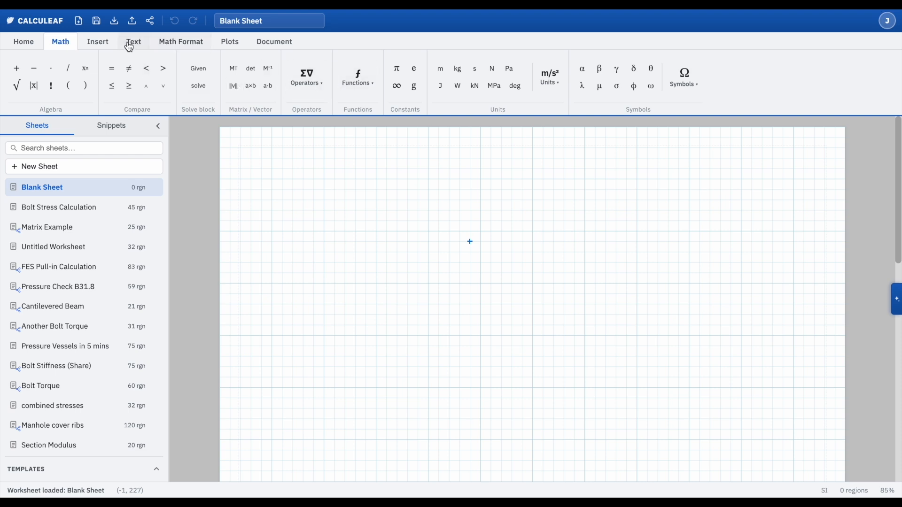
{"action": "left_click", "coordinate": [108, 45]}
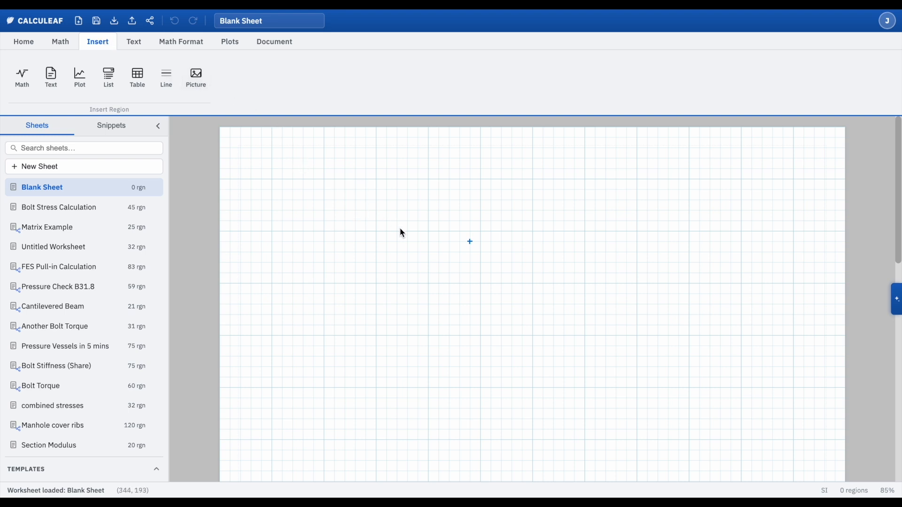
{"action": "left_click", "coordinate": [133, 45]}
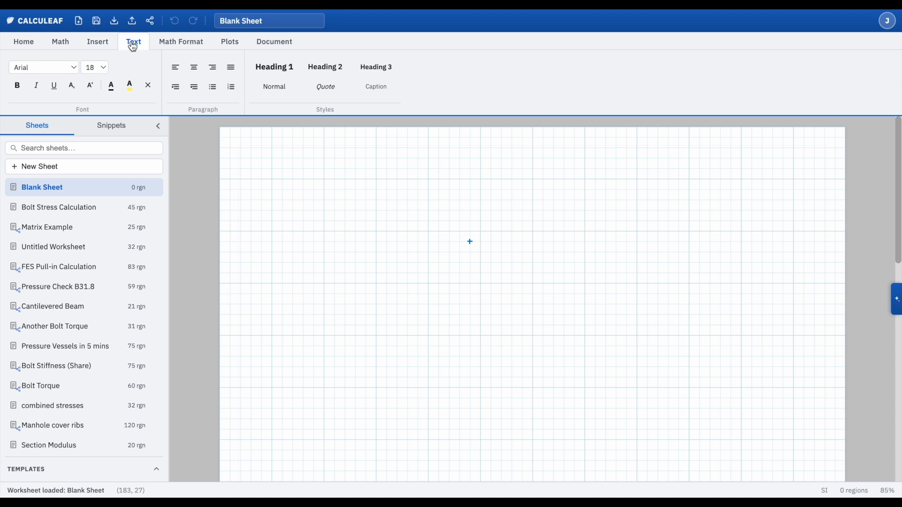
{"action": "left_click", "coordinate": [177, 45]}
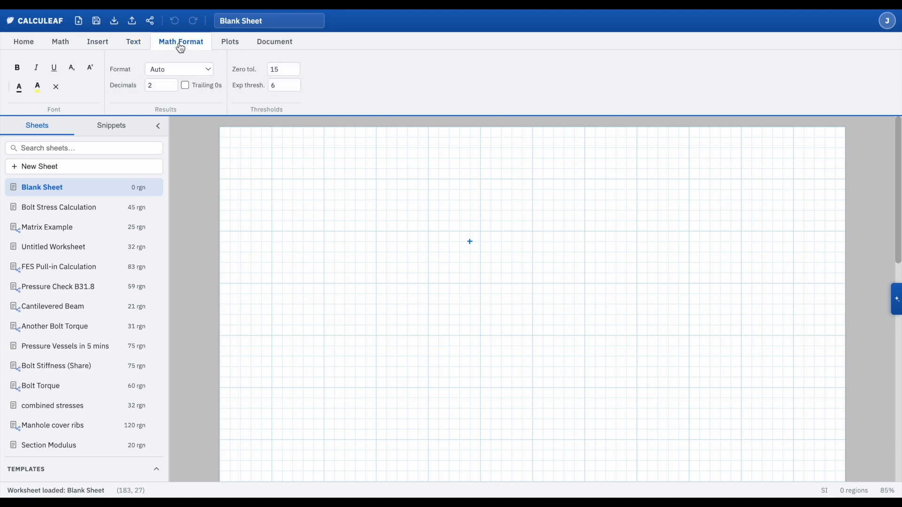
{"action": "left_click", "coordinate": [237, 46]}
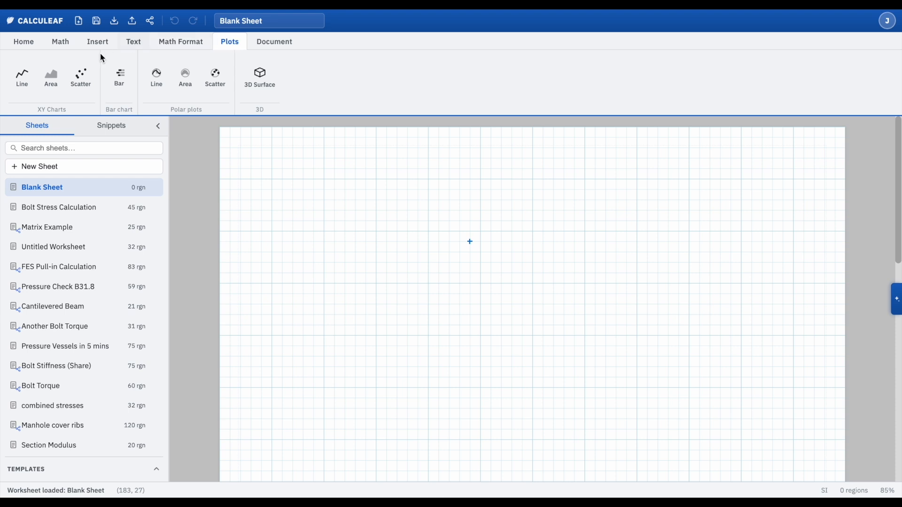
{"action": "left_click", "coordinate": [283, 49]}
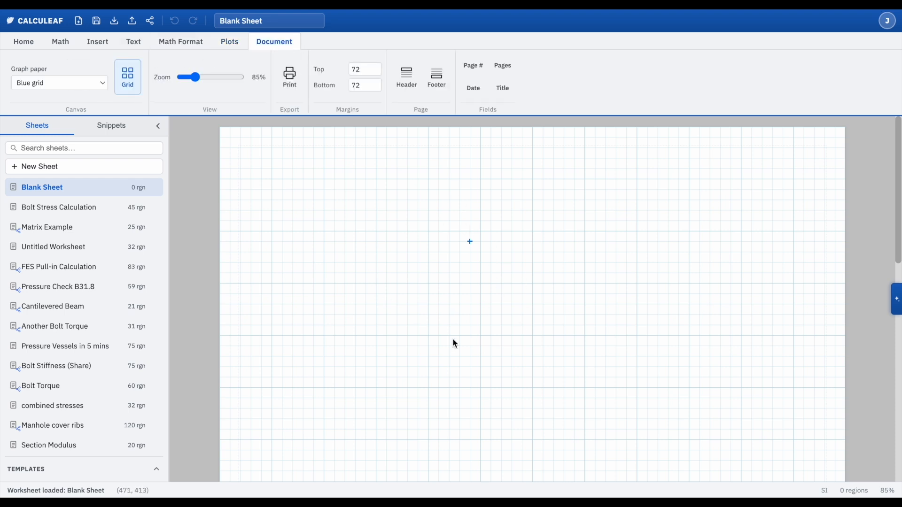
{"action": "left_click", "coordinate": [366, 273]}
{"action": "left_click", "coordinate": [31, 46]}
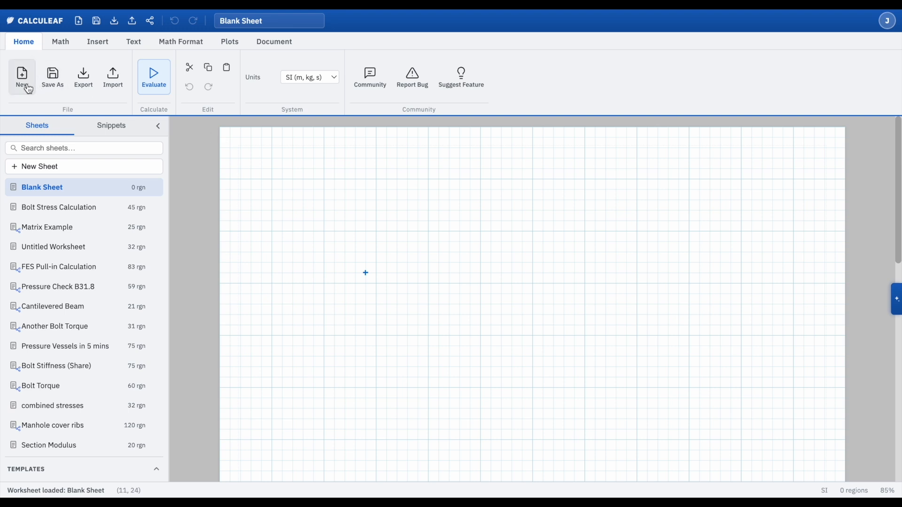
- Create a new worksheet named "Tutorial 1" from the Blank Worksheet template
{"action": "left_click", "coordinate": [42, 169]}
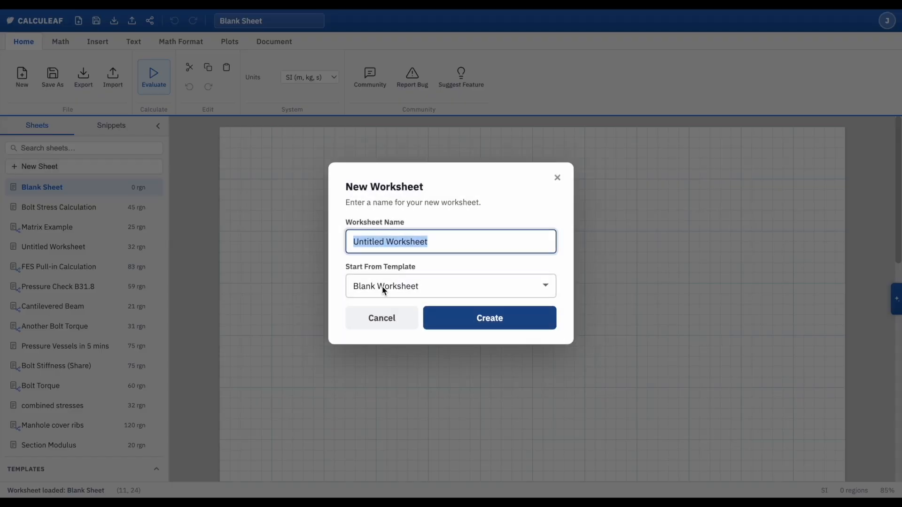
{"action": "type", "text": "Tuto"}
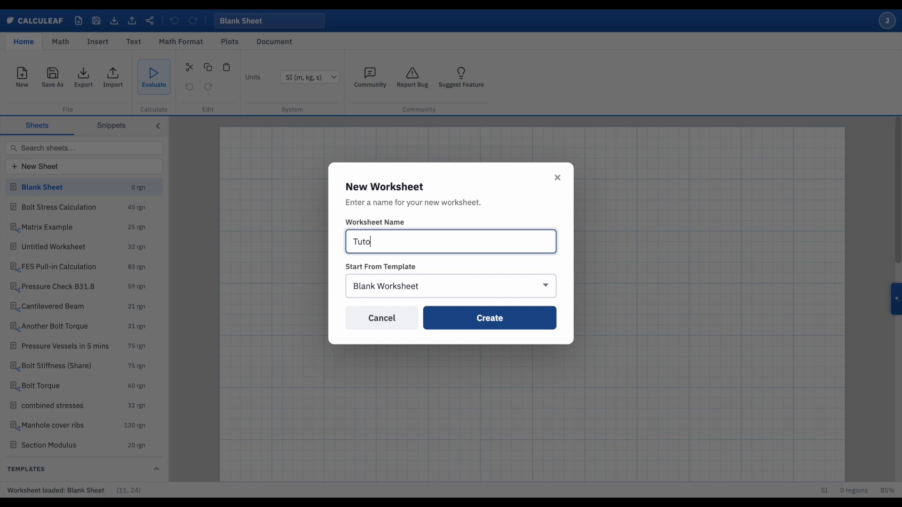
{"action": "type", "text": "rial 1"}
{"action": "left_click", "coordinate": [445, 292]}
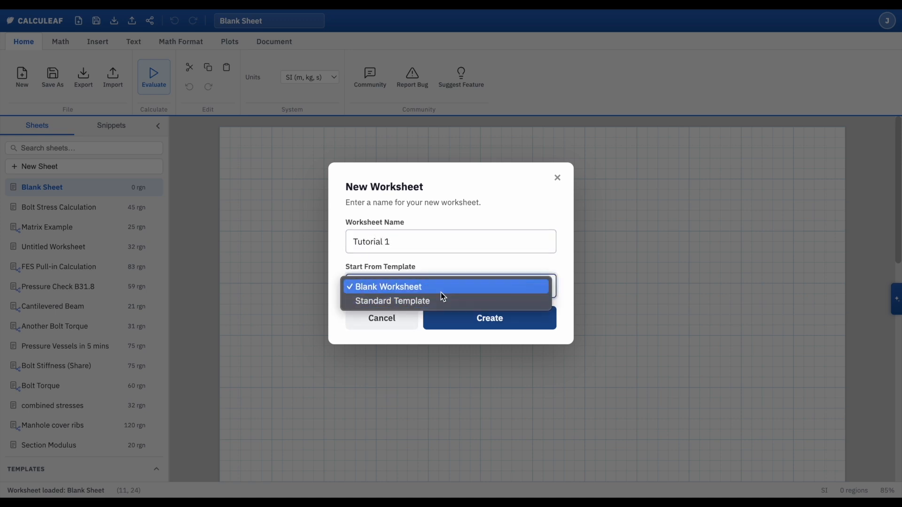
{"action": "left_click", "coordinate": [442, 293]}
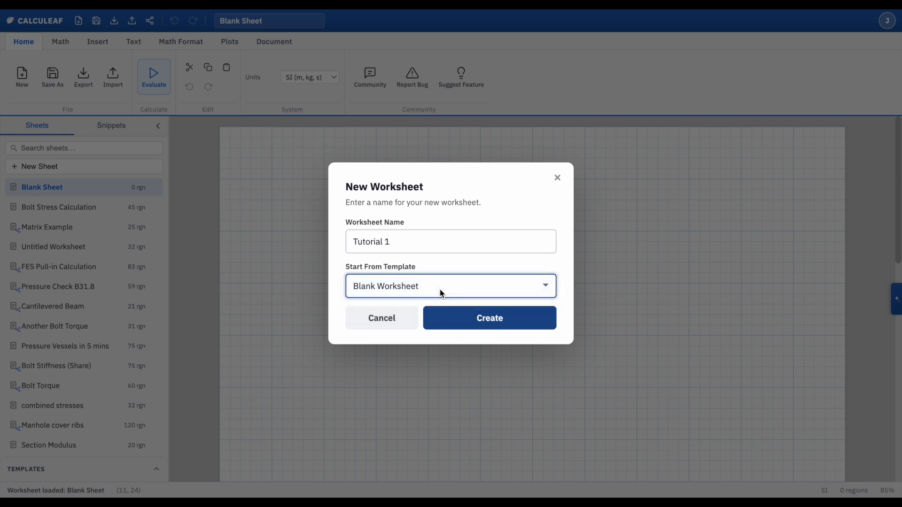
{"action": "left_click", "coordinate": [494, 317]}
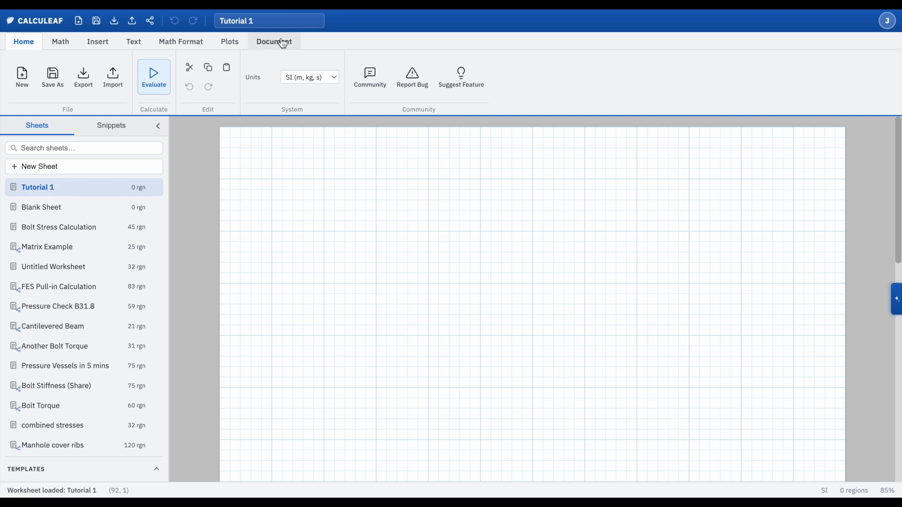
- Rename the open worksheet to "Tutorial 2"
{"action": "left_click", "coordinate": [271, 21]}
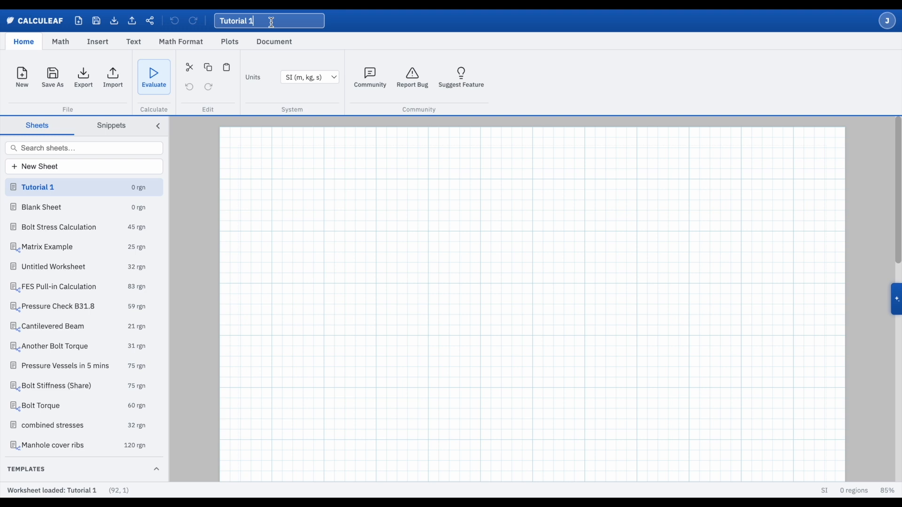
{"action": "key", "text": "BackSpace"}
{"action": "type", "text": "2"}
{"action": "key", "text": "Return"}
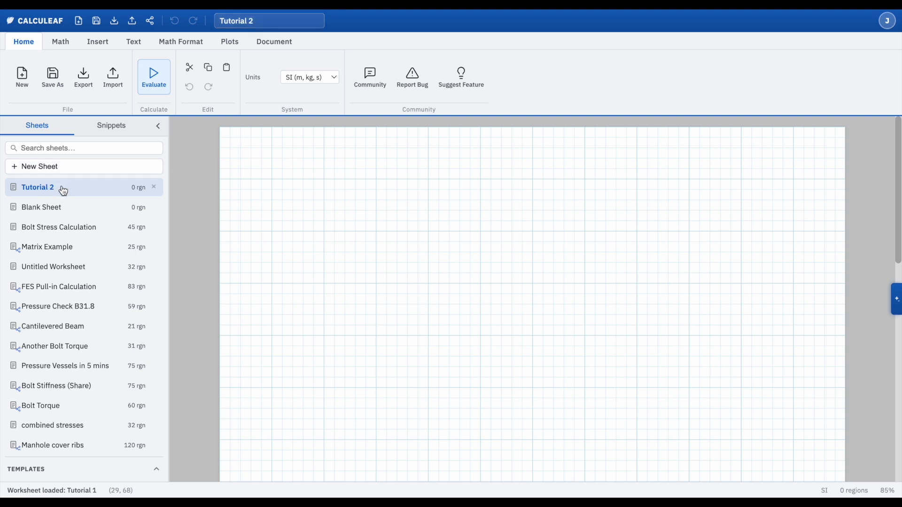
- Add a text region reading "Text Region" near the upper-left part of the sheet
{"action": "left_click", "coordinate": [365, 261]}
{"action": "left_click", "coordinate": [272, 232]}
{"action": "key", "text": "quotedbl"}
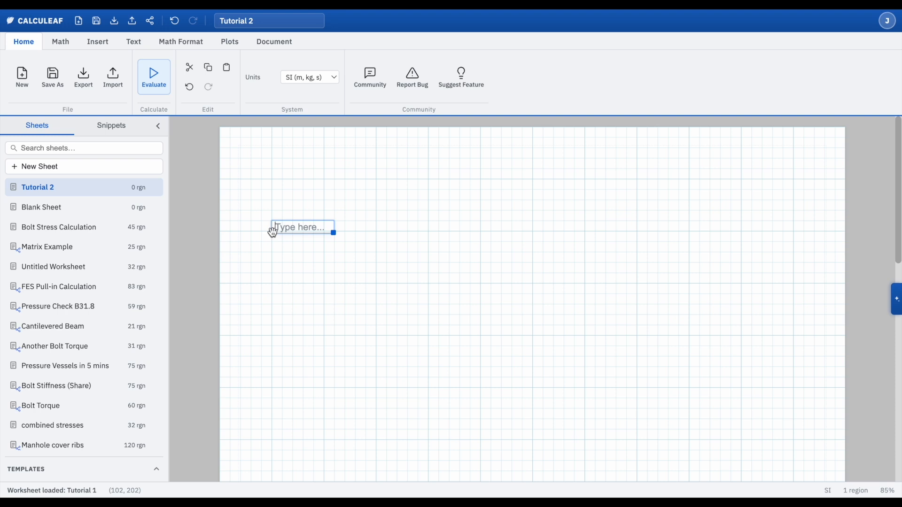
{"action": "type", "text": "Text Region"}
{"action": "left_click", "coordinate": [344, 273]}
{"action": "mouse_move", "coordinate": [310, 235]}
{"action": "left_mouse_down"}
{"action": "mouse_move", "coordinate": [312, 255]}
{"action": "mouse_move", "coordinate": [499, 235]}
{"action": "mouse_move", "coordinate": [440, 207]}
{"action": "mouse_move", "coordinate": [487, 225]}
{"action": "mouse_move", "coordinate": [396, 238]}
{"action": "mouse_move", "coordinate": [308, 234]}
{"action": "mouse_move", "coordinate": [304, 223]}
{"action": "mouse_move", "coordinate": [292, 239]}
{"action": "left_mouse_up"}
{"action": "left_click", "coordinate": [334, 272]}
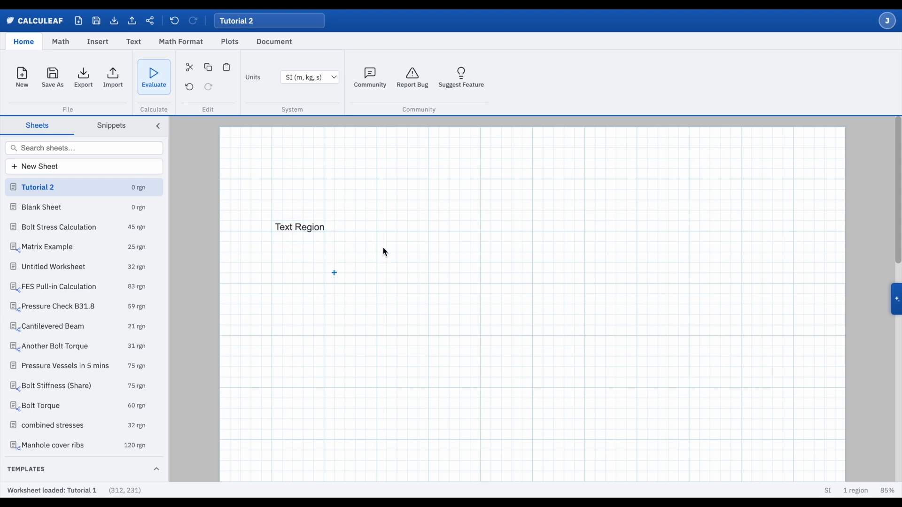
- Define a := 20 in a math region beside the text region and b := 30 directly below it
{"action": "left_click", "coordinate": [365, 231]}
{"action": "type", "text": "a"}
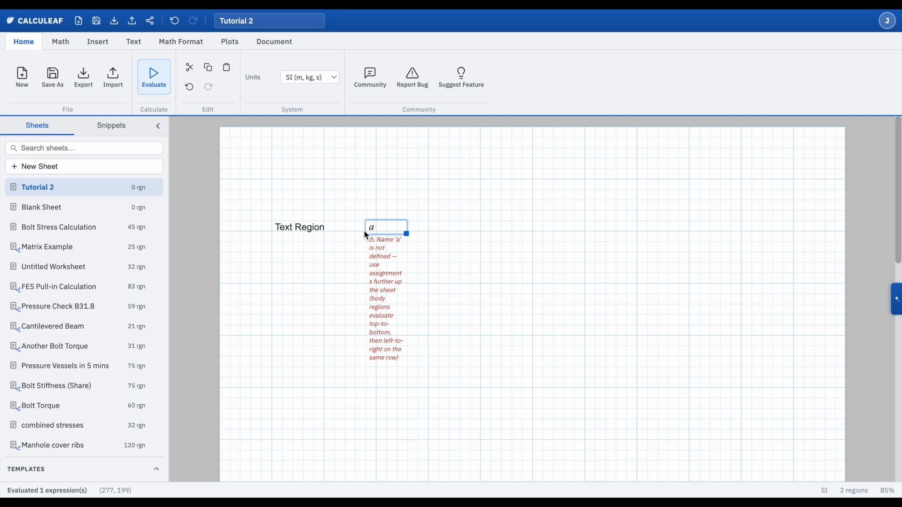
{"action": "type", "text": ": = 20"}
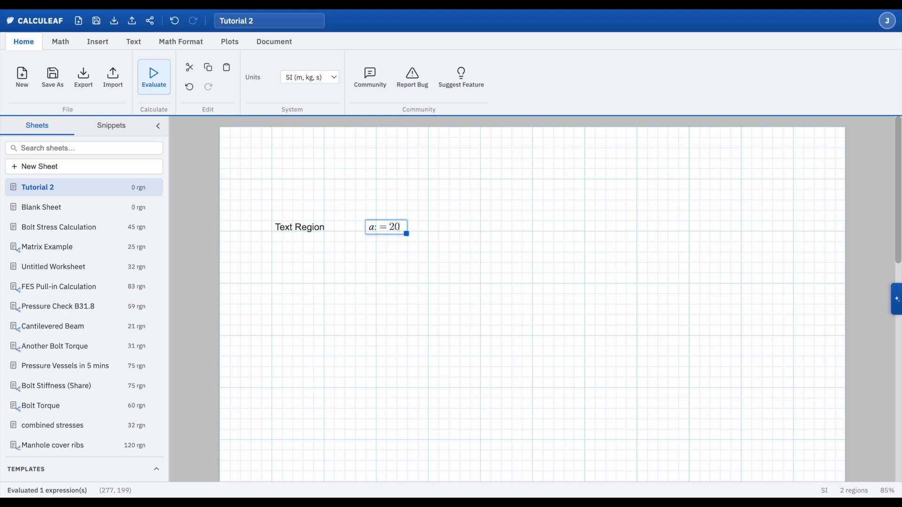
{"action": "left_click", "coordinate": [366, 263]}
{"action": "type", "text": "b"}
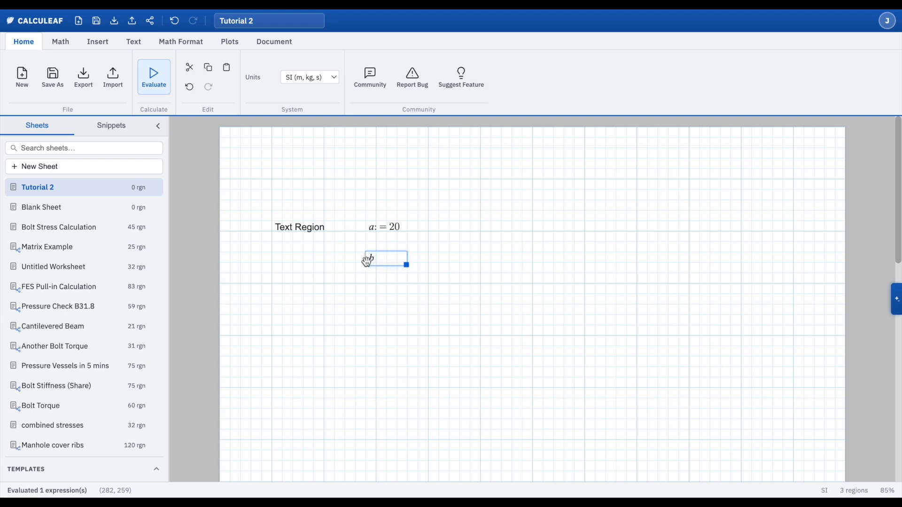
{"action": "type", "text": ": = 30"}
- Define c := a + b in a new math region below the definition of b
{"action": "left_click", "coordinate": [366, 294]}
{"action": "type", "text": "c"}
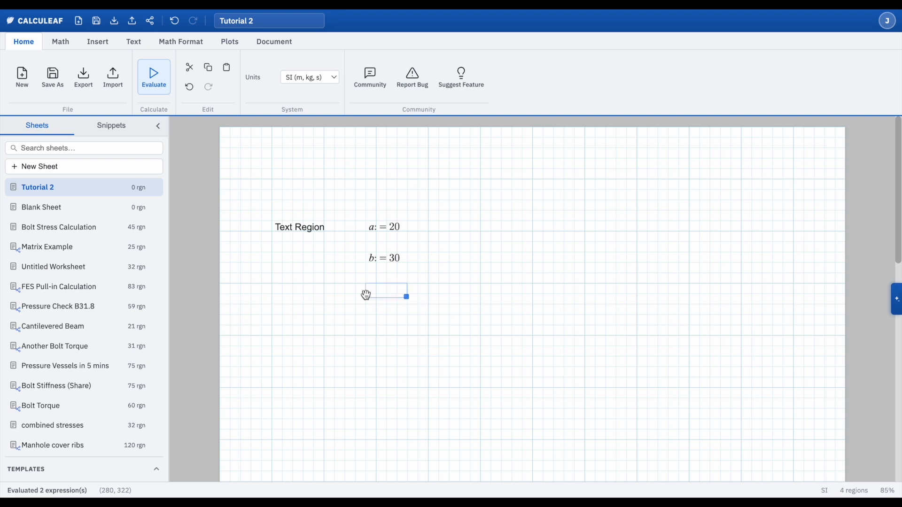
{"action": "type", "text": ":="}
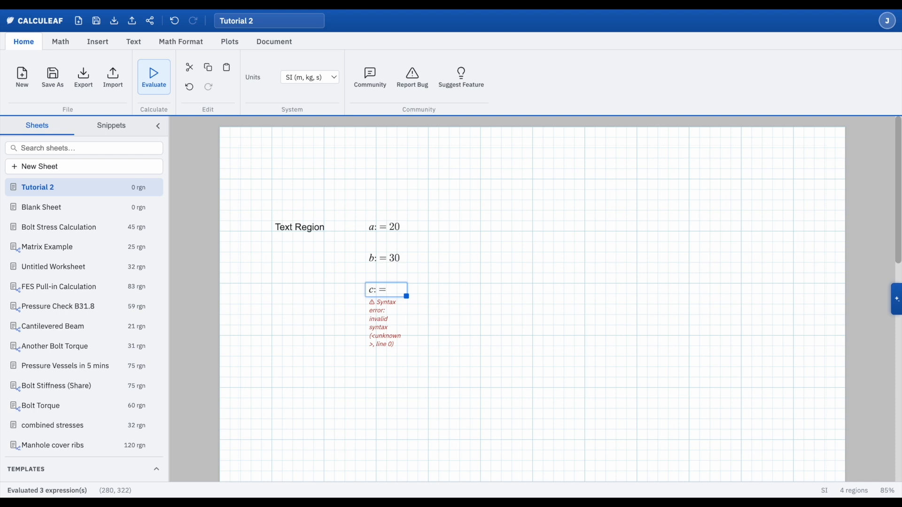
{"action": "type", "text": "a+b"}
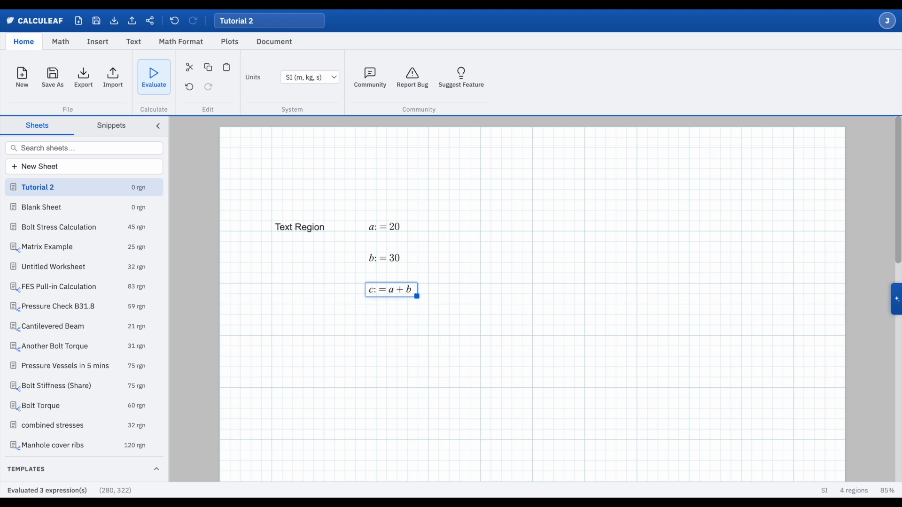
- Evaluate c in a separate math region below its definition
{"action": "left_click", "coordinate": [367, 324]}
{"action": "type", "text": "c"}
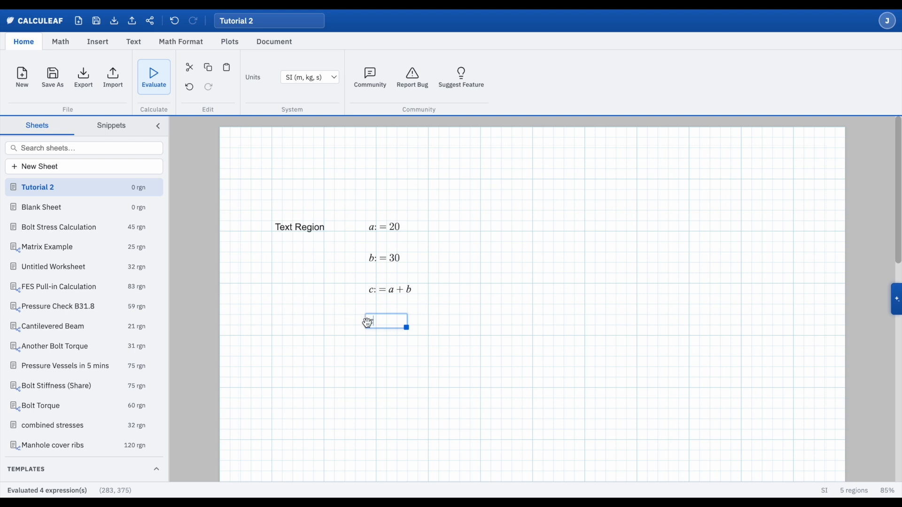
{"action": "type", "text": "= 50"}
{"action": "left_click", "coordinate": [490, 315]}
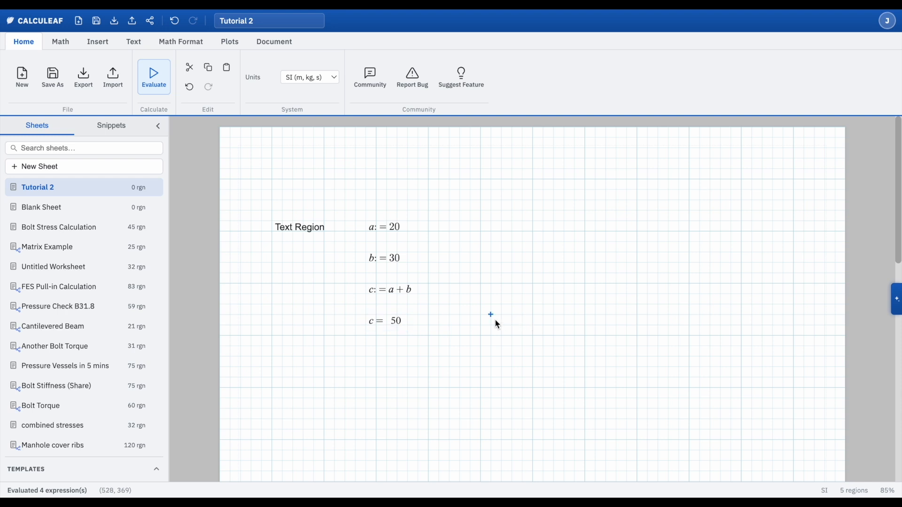
- Display the evaluated result inline in the c := a + b definition
{"action": "left_click", "coordinate": [414, 290]}
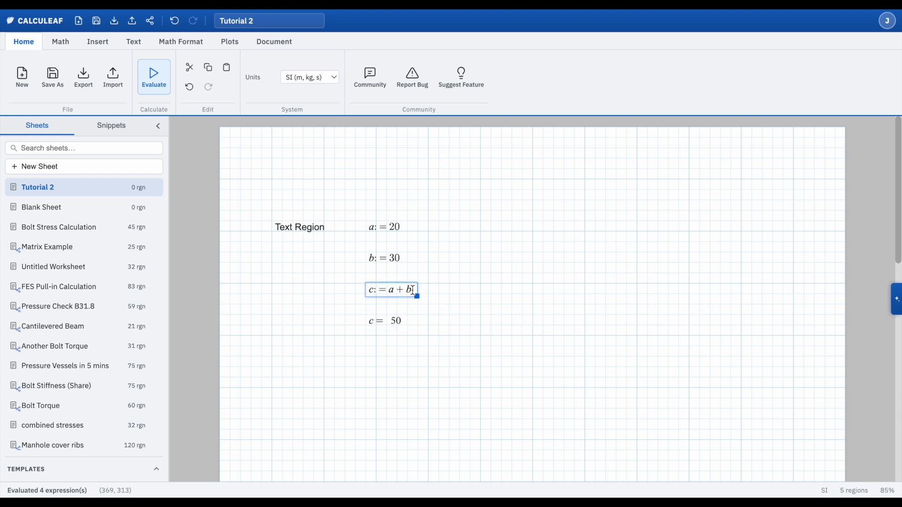
{"action": "type", "text": "= 50"}
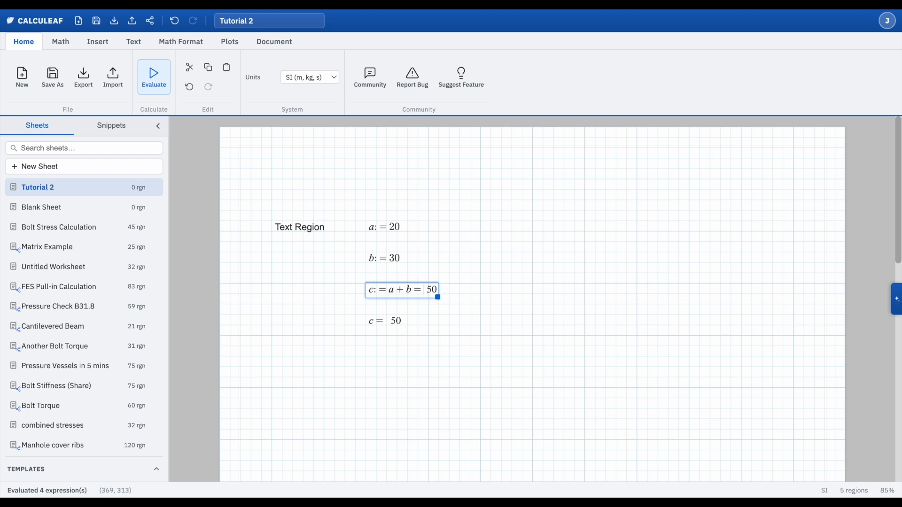
{"action": "left_click", "coordinate": [490, 335]}
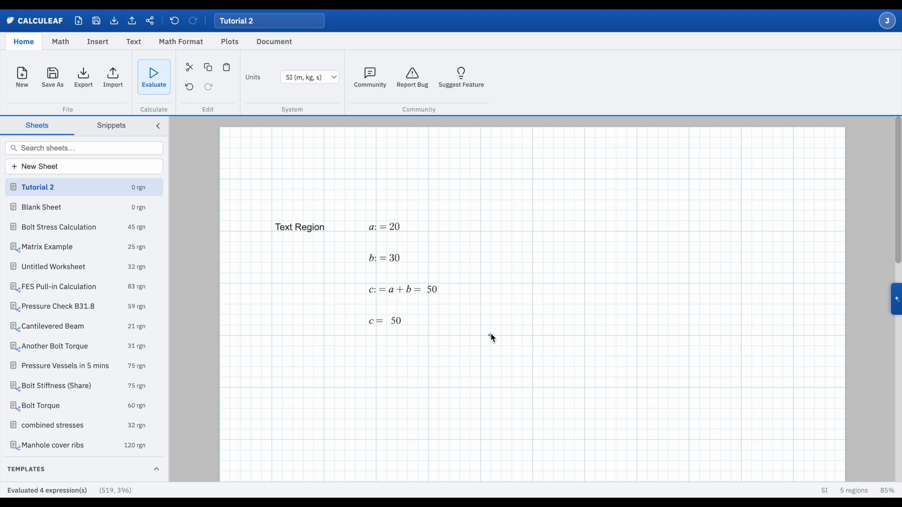
- Resize all four math regions to match the longest one (200px)
{"action": "left_click_drag", "start_coordinate": [481, 347], "coordinate": [443, 233]}
{"action": "left_click", "coordinate": [543, 347]}
{"action": "left_click_drag", "start_coordinate": [506, 346], "coordinate": [416, 215]}
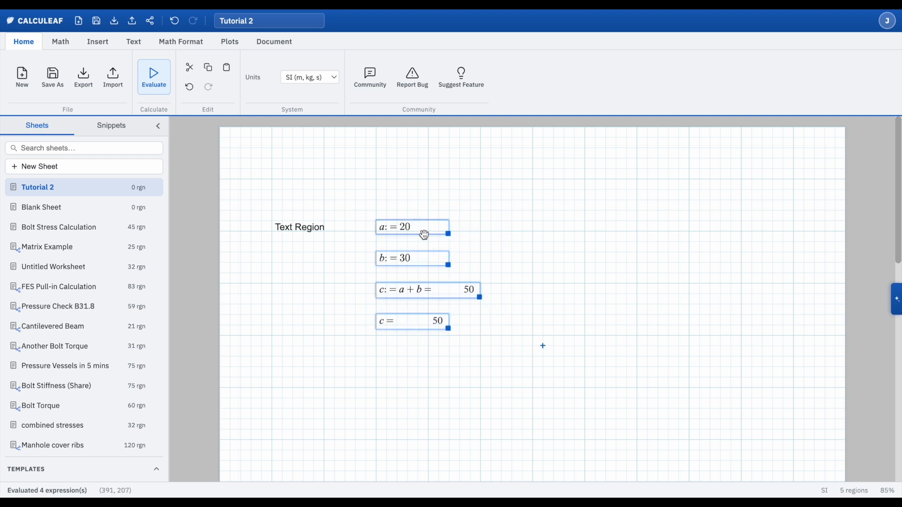
{"action": "right_click", "coordinate": [424, 235]}
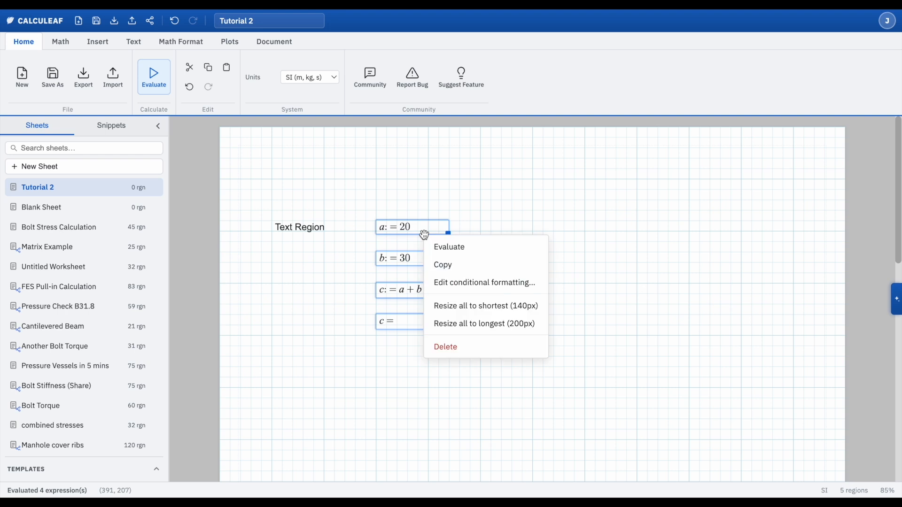
{"action": "left_click", "coordinate": [489, 324]}
{"action": "left_click", "coordinate": [521, 335]}
- Delete all four math regions while keeping the text region
{"action": "left_click_drag", "start_coordinate": [537, 353], "coordinate": [416, 237]}
{"action": "left_click", "coordinate": [512, 284]}
{"action": "mouse_move", "coordinate": [514, 361]}
{"action": "left_mouse_down"}
{"action": "mouse_move", "coordinate": [443, 275]}
{"action": "mouse_move", "coordinate": [354, 215]}
{"action": "left_mouse_up"}
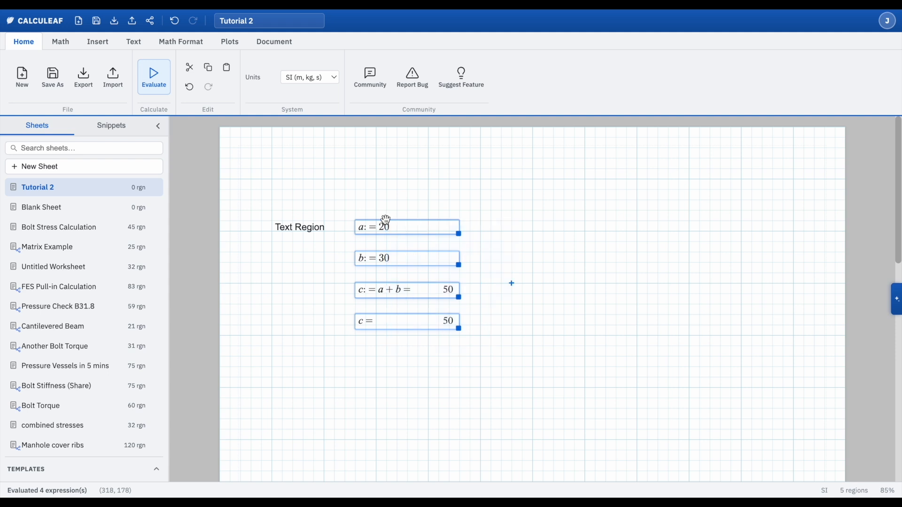
{"action": "key", "text": "Delete"}
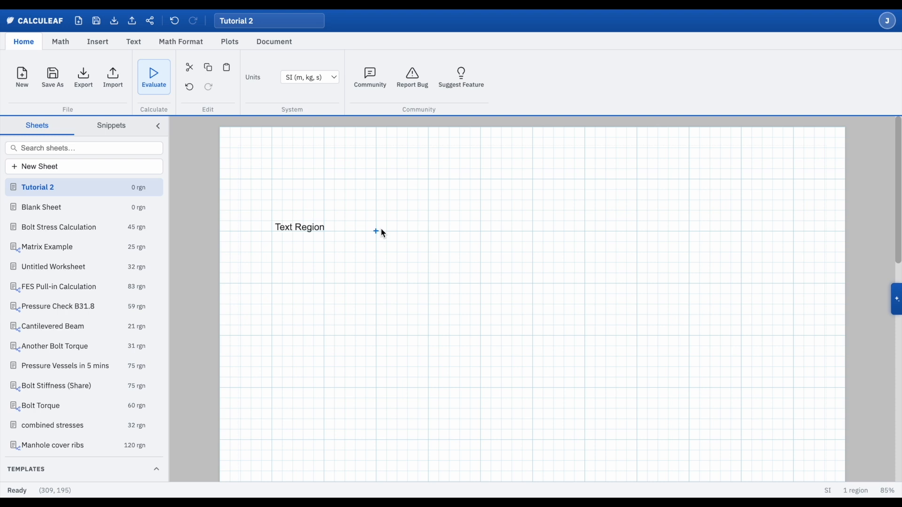
- Define a := 20 ft in a math region beside the text region and b := 120 in directly below it
{"action": "type", "text": "a"}
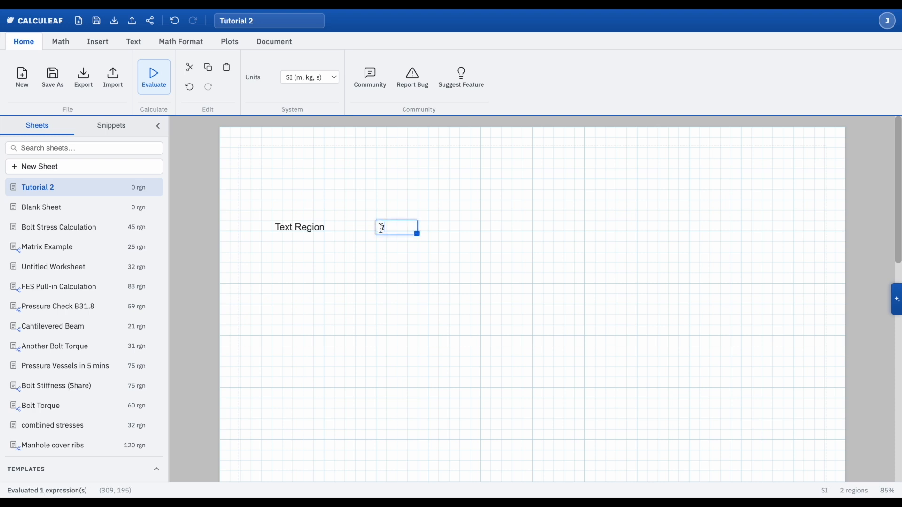
{"action": "type", "text": ":=20ft"}
{"action": "left_click", "coordinate": [438, 262]}
{"action": "left_click", "coordinate": [379, 260]}
{"action": "type", "text": "a:"}
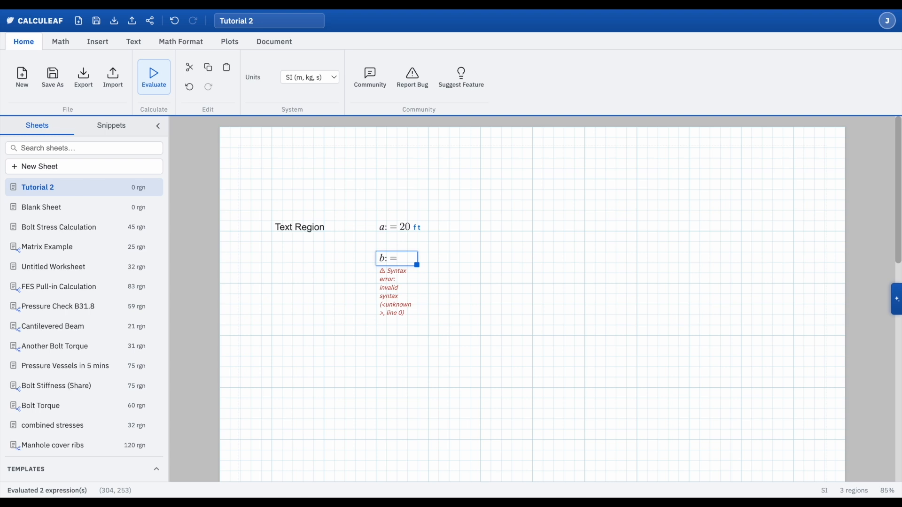
{"action": "type", "text": "120in"}
{"action": "left_click", "coordinate": [480, 304]}
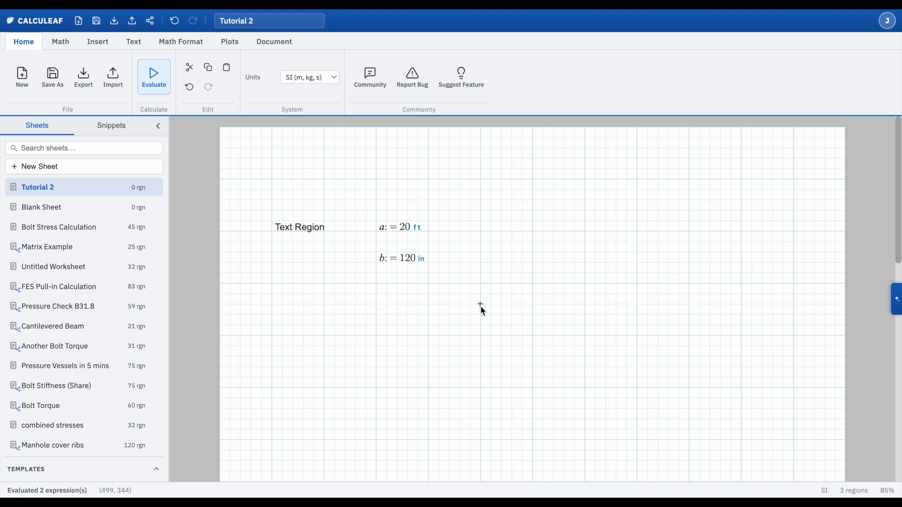
- Define c := a + b below the definition of b and evaluate it inline in the same region
{"action": "left_click", "coordinate": [378, 300]}
{"action": "type", "text": "c: = a + b "}
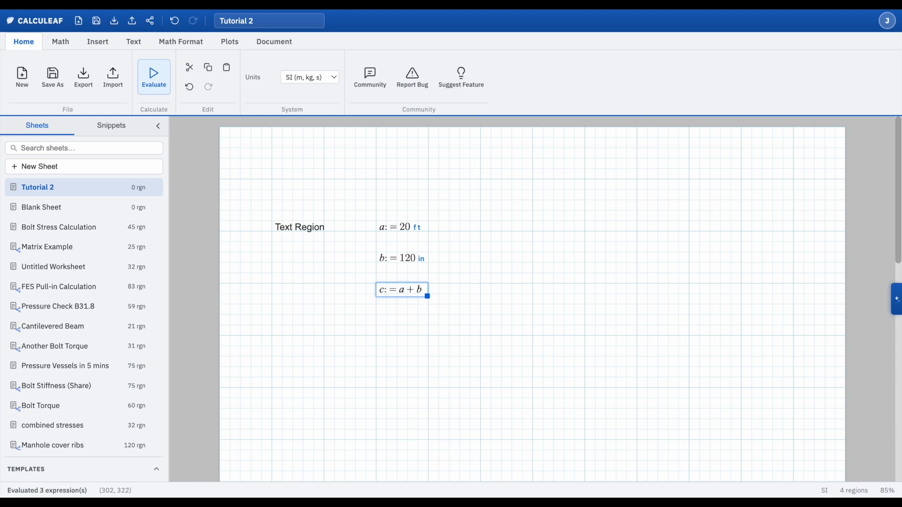
{"action": "type", "text": "= 9.14 m"}
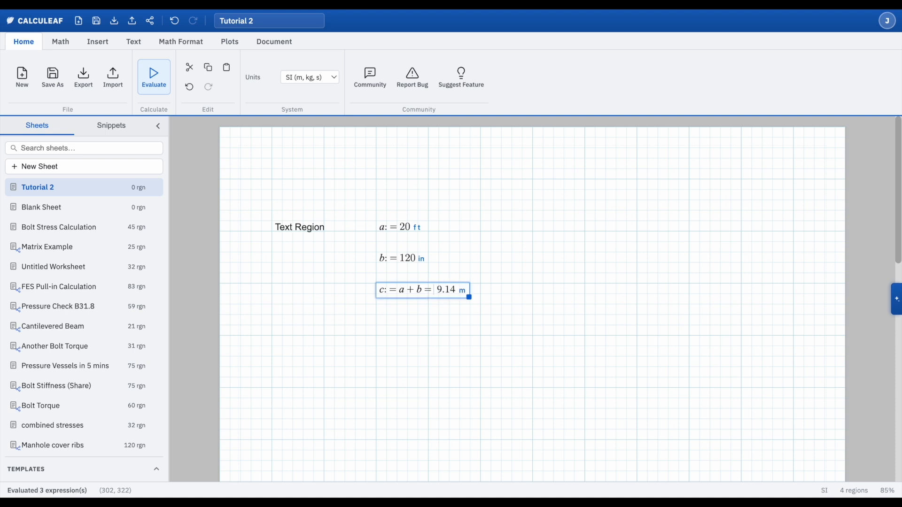
{"action": "left_click", "coordinate": [574, 356]}
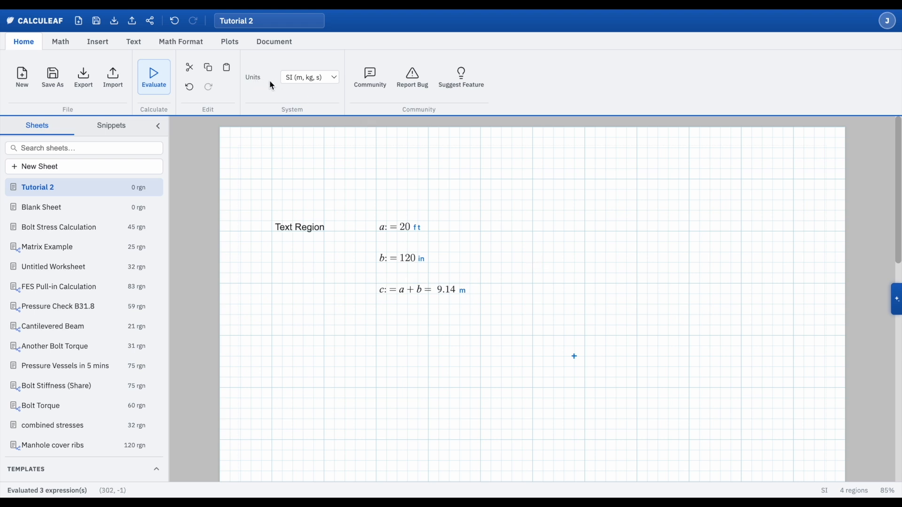
- Switch the worksheet's unit system to USCS (ft, lb) and back to SI (m, kg, s)
{"action": "left_click", "coordinate": [331, 76]}
{"action": "left_click", "coordinate": [323, 92]}
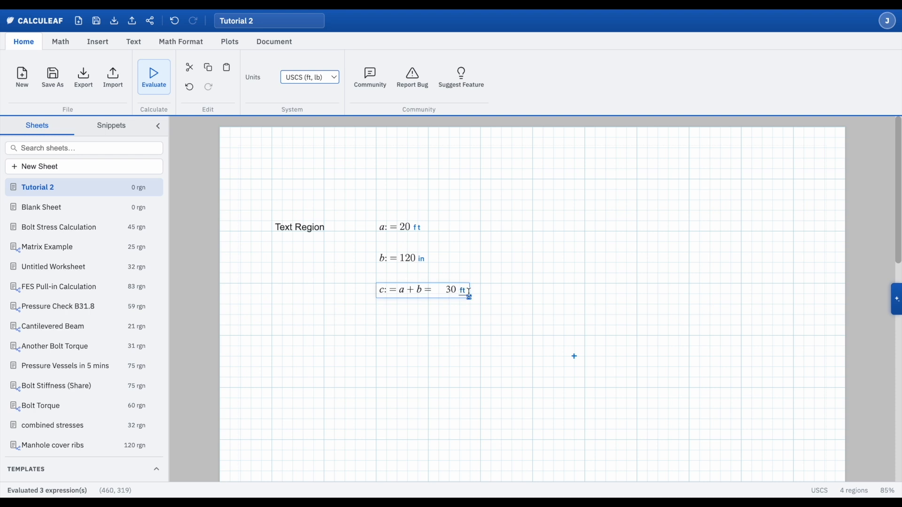
{"action": "left_click", "coordinate": [329, 77]}
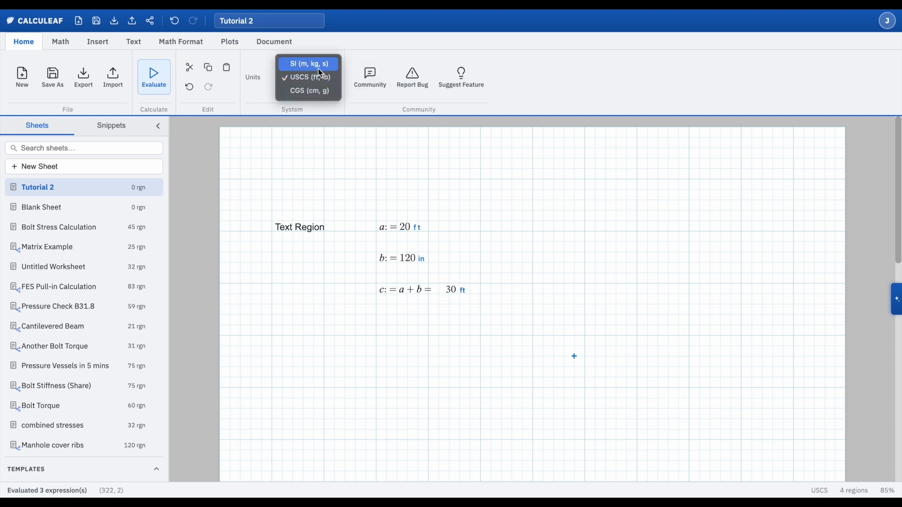
{"action": "left_click", "coordinate": [319, 68]}
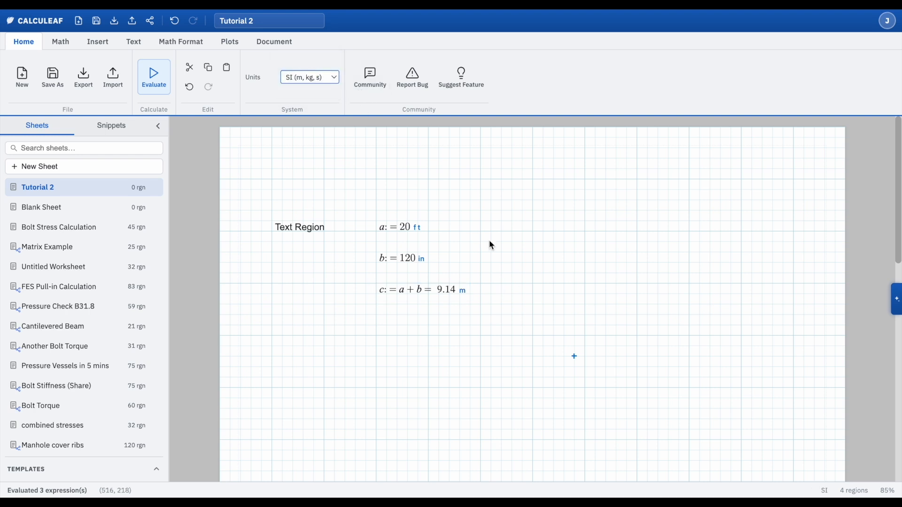
- Set the display unit of the evaluated result of c to mm
{"action": "left_click", "coordinate": [463, 291]}
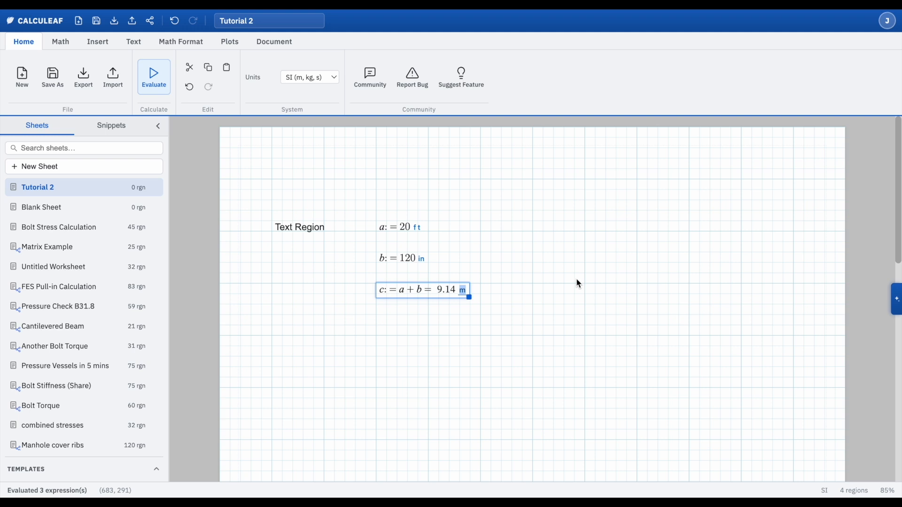
{"action": "type", "text": "mm"}
{"action": "left_click", "coordinate": [589, 313]}
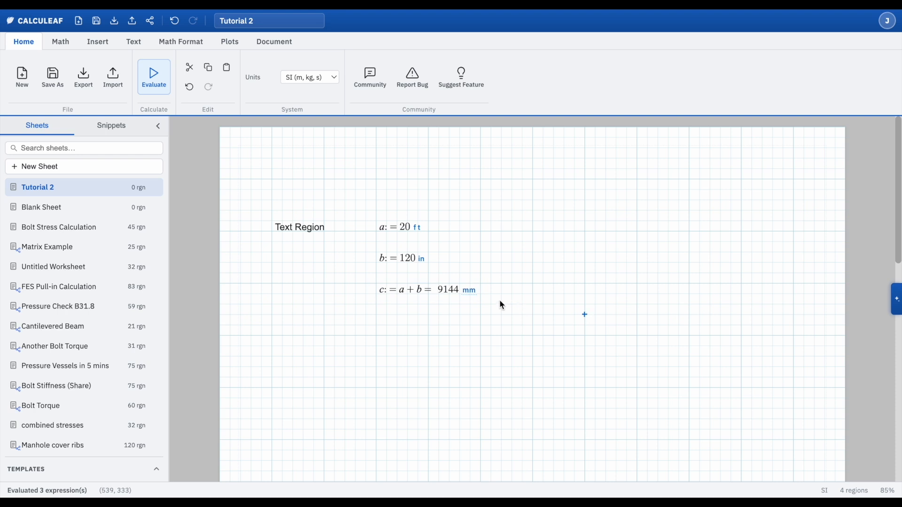
{"action": "left_click", "coordinate": [475, 299]}
- Cycle the worksheet's unit system through USCS and the other options, ending on SI, to check the custom unit of c
{"action": "left_click", "coordinate": [321, 79]}
{"action": "left_click", "coordinate": [321, 90]}
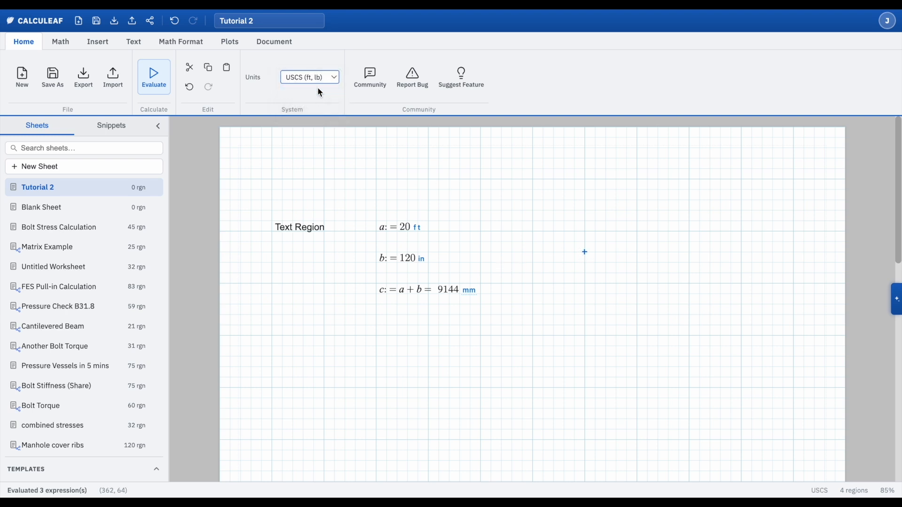
{"action": "left_click", "coordinate": [323, 78]}
{"action": "left_click", "coordinate": [322, 96]}
{"action": "left_click", "coordinate": [322, 80]}
{"action": "left_click", "coordinate": [313, 55]}
- Reset the units of the c := a + b region to the system default
{"action": "right_click", "coordinate": [430, 297]}
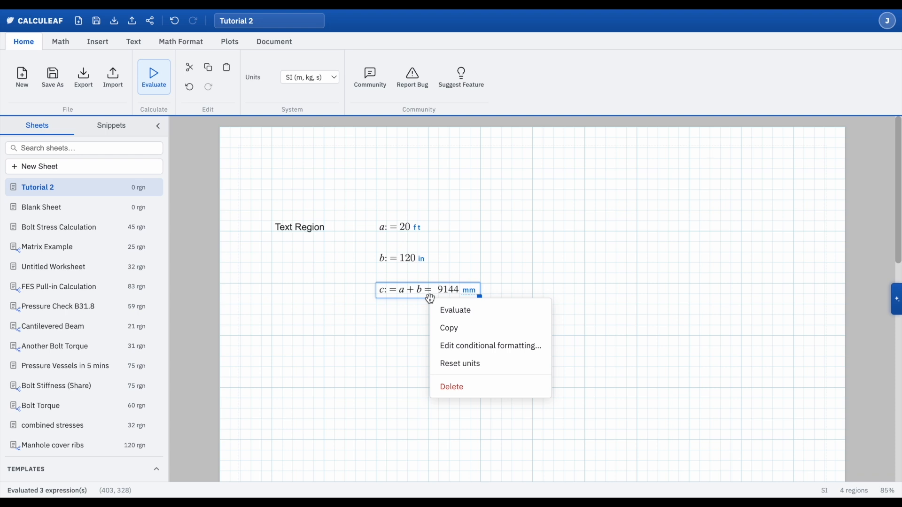
{"action": "left_click", "coordinate": [474, 366]}
{"action": "left_click", "coordinate": [528, 345]}
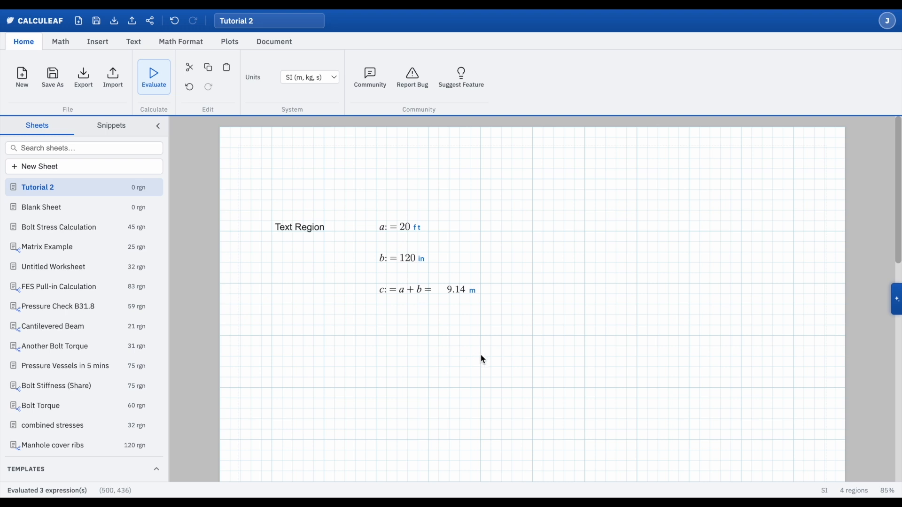
- Add two text regions below the calculations, reading "_ to create subscript" and "^ to create superscript"
{"action": "double_click", "coordinate": [274, 336]}
{"action": "type", "text": "_"}
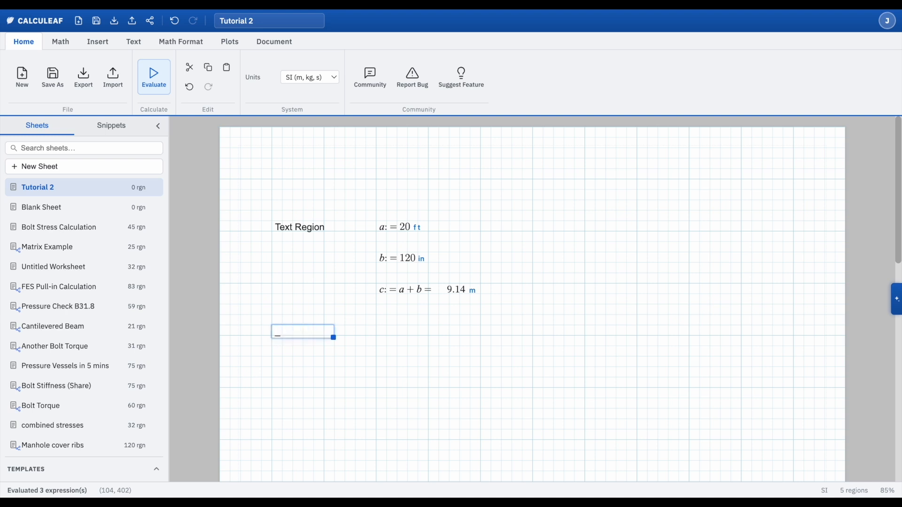
{"action": "type", "text": " to create subscript"}
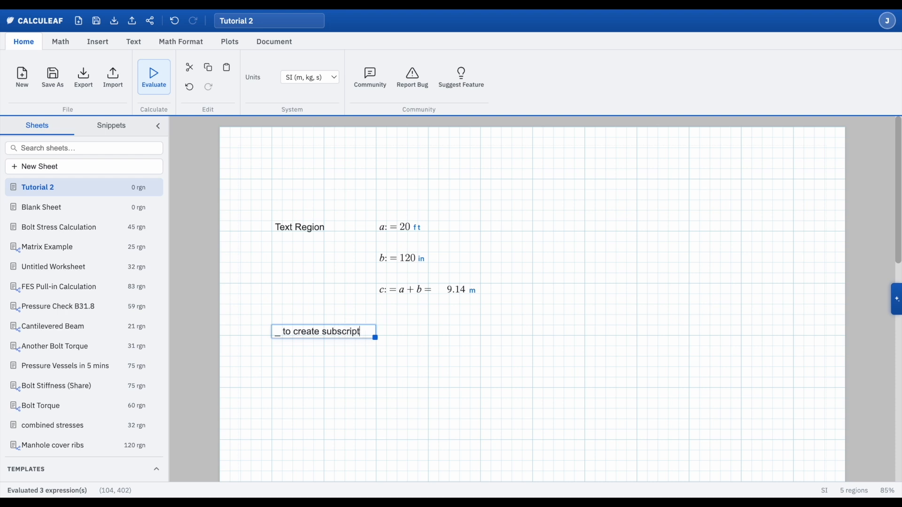
{"action": "left_click", "coordinate": [272, 368]}
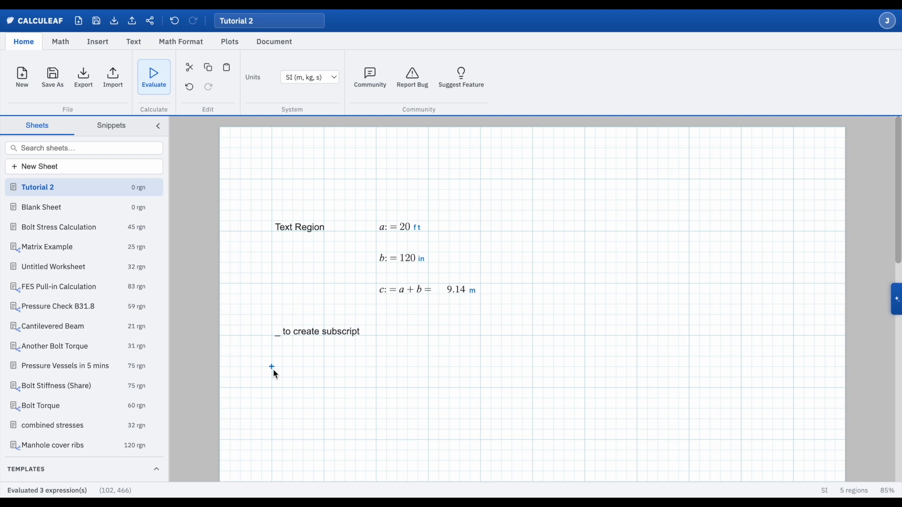
{"action": "key", "text": "shift+apostrophe"}
{"action": "type", "text": "^ to create supers"}
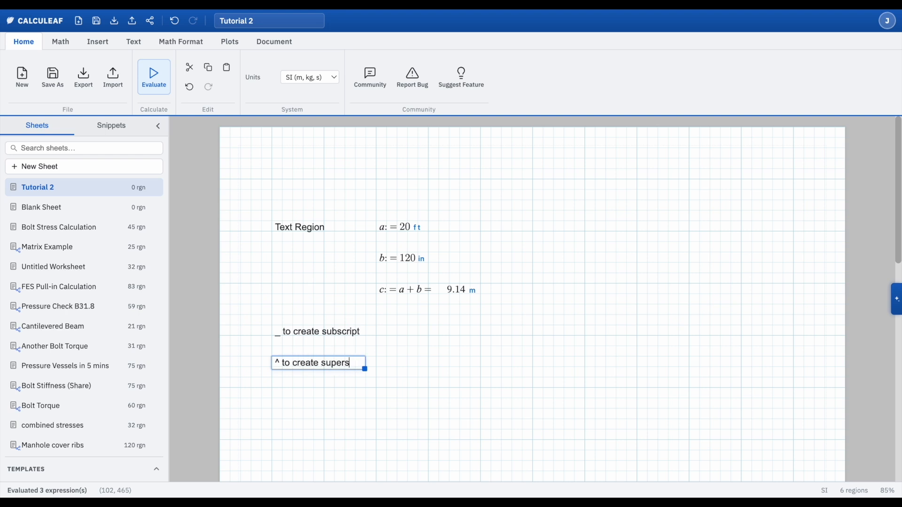
{"action": "type", "text": "cript"}
{"action": "left_click", "coordinate": [418, 398]}
- Define d with the subscript "sub" as 10 m in a math region beside the subscript note
{"action": "left_click", "coordinate": [408, 335]}
{"action": "type", "text": "d_sub"}
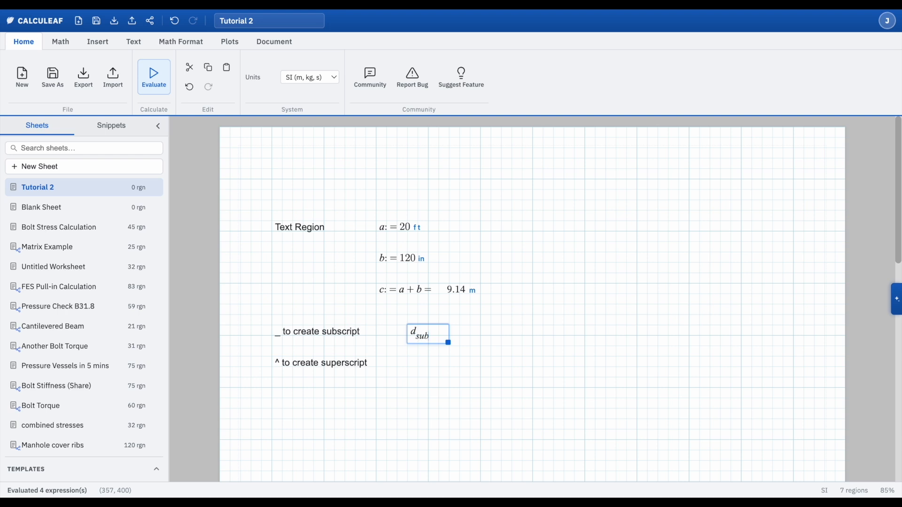
{"action": "type", "text": ": = 10m"}
- Evaluate the square of d_sub in a math region beside the superscript note
{"action": "left_click", "coordinate": [411, 371]}
{"action": "type", "text": "d_sub"}
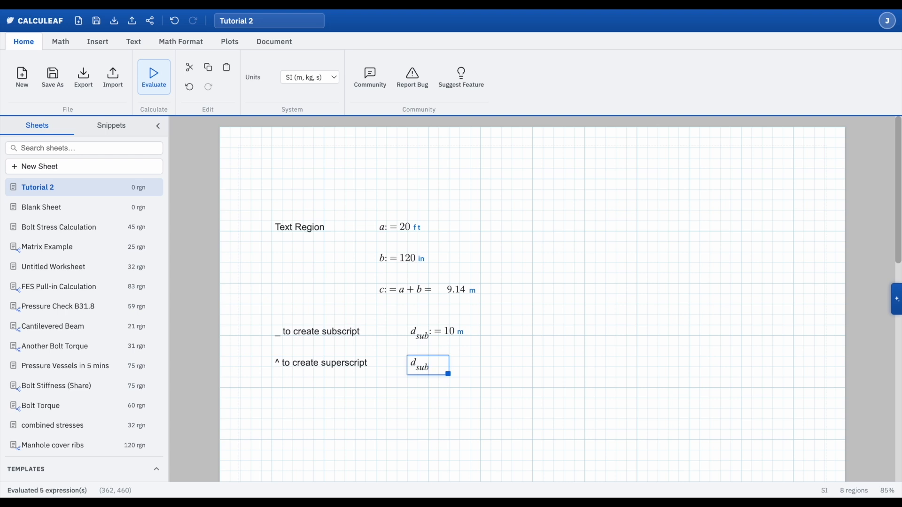
{"action": "type", "text": "^2= 100 m²"}
{"action": "left_click", "coordinate": [501, 388]}
- Set the display unit of the squared d_sub result to ft²
{"action": "double_click", "coordinate": [467, 365]}
{"action": "left_click", "coordinate": [466, 364]}
{"action": "type", "text": "ft"}
{"action": "key", "text": "Delete"}
{"action": "left_click", "coordinate": [551, 398]}
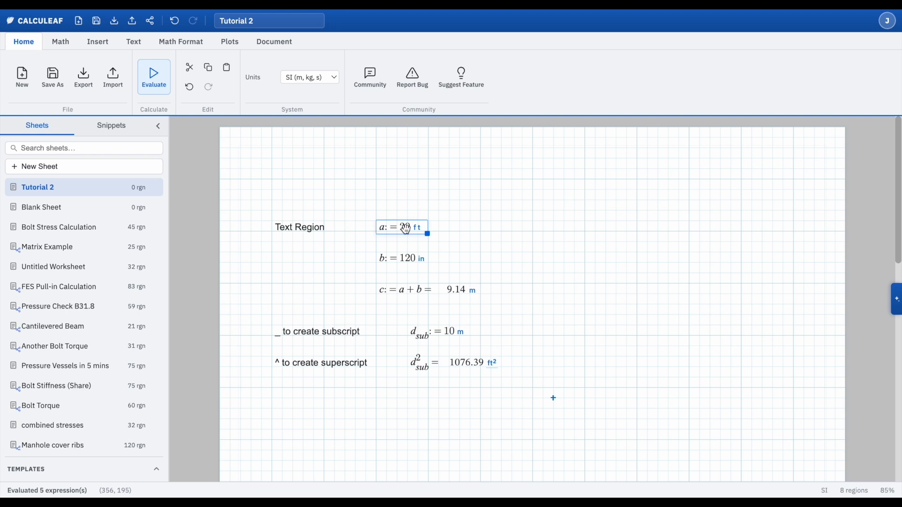
- Set the value of d_sub to 7 m in its definition
{"action": "double_click", "coordinate": [450, 335]}
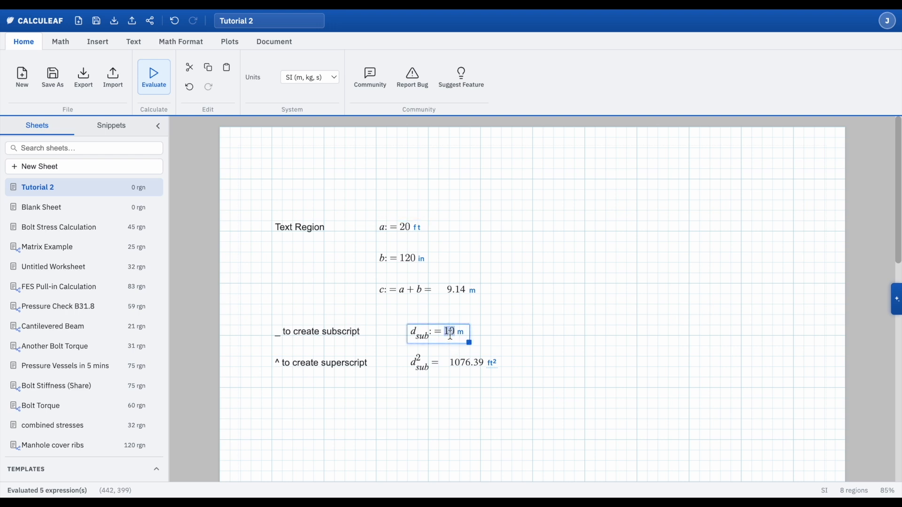
{"action": "type", "text": "7"}
{"action": "left_click", "coordinate": [543, 336]}
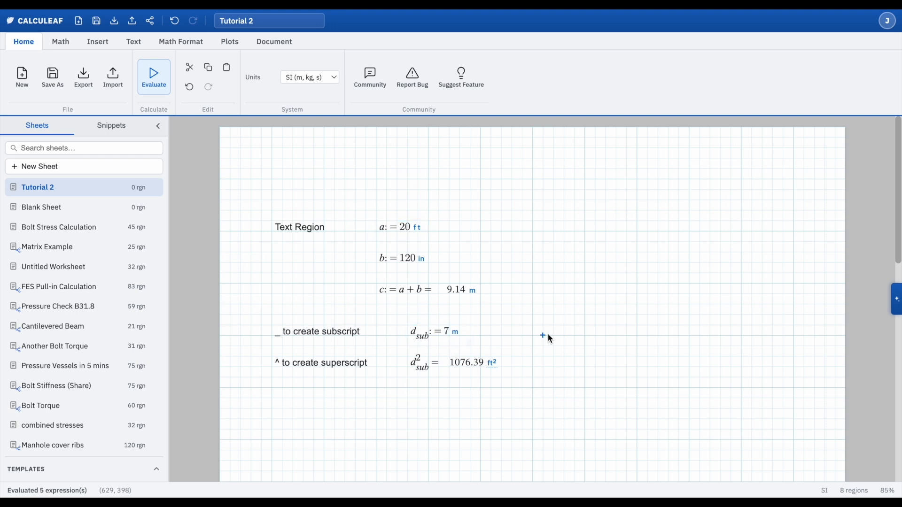
- Move all regions together as a group across the worksheet and back to their original position
{"action": "left_click_drag", "start_coordinate": [559, 387], "coordinate": [399, 178]}
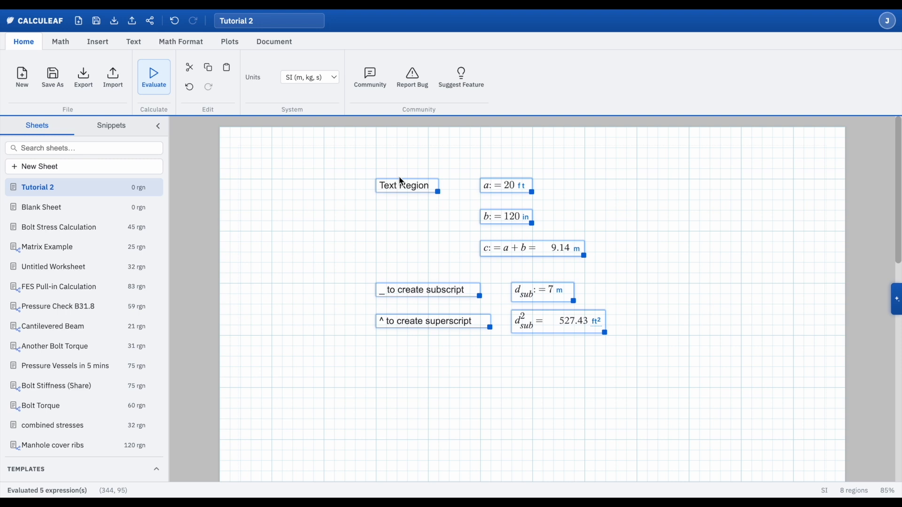
{"action": "left_click_drag", "start_coordinate": [402, 181], "coordinate": [291, 224]}
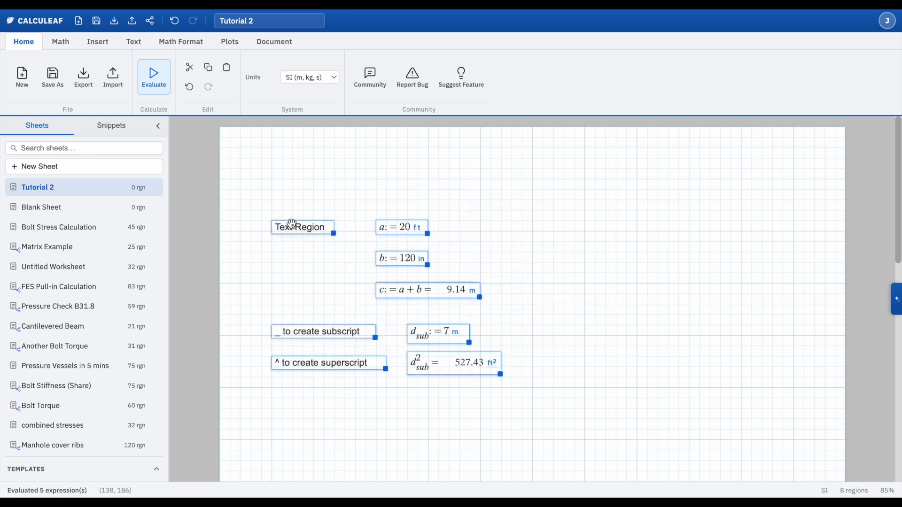